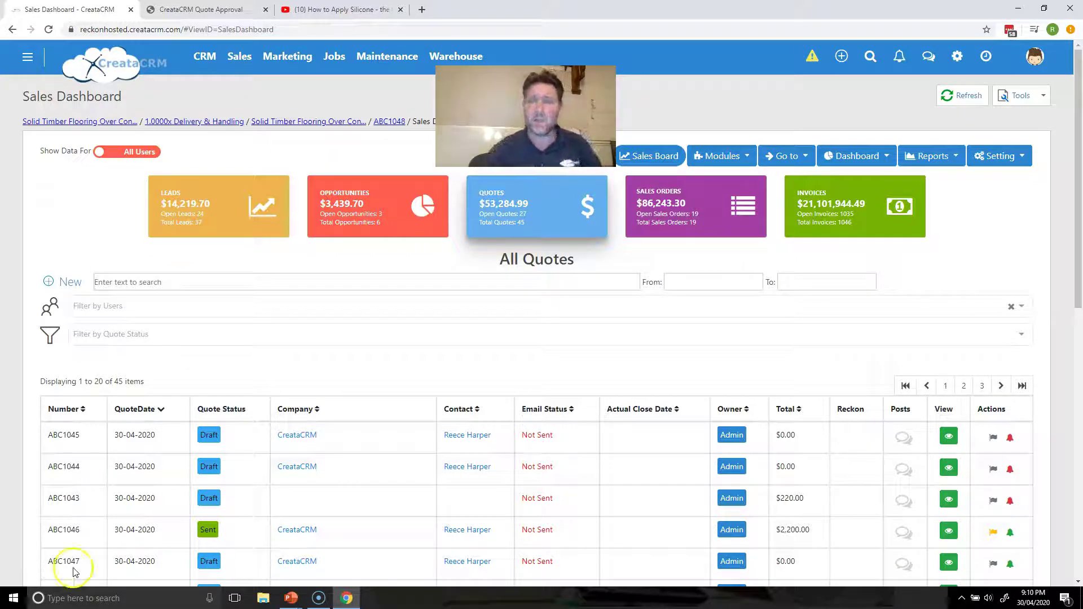
Step: Create a new draft quote for the CreataCRM customer, found by searching 'creata'
left_click(840, 57)
left_click(829, 183)
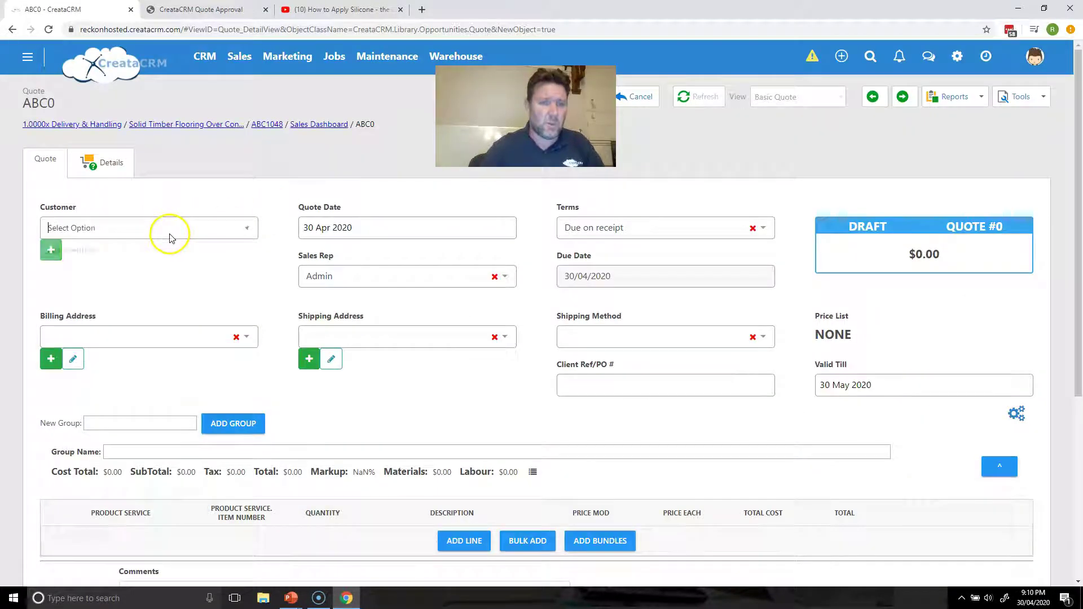
left_click(171, 229)
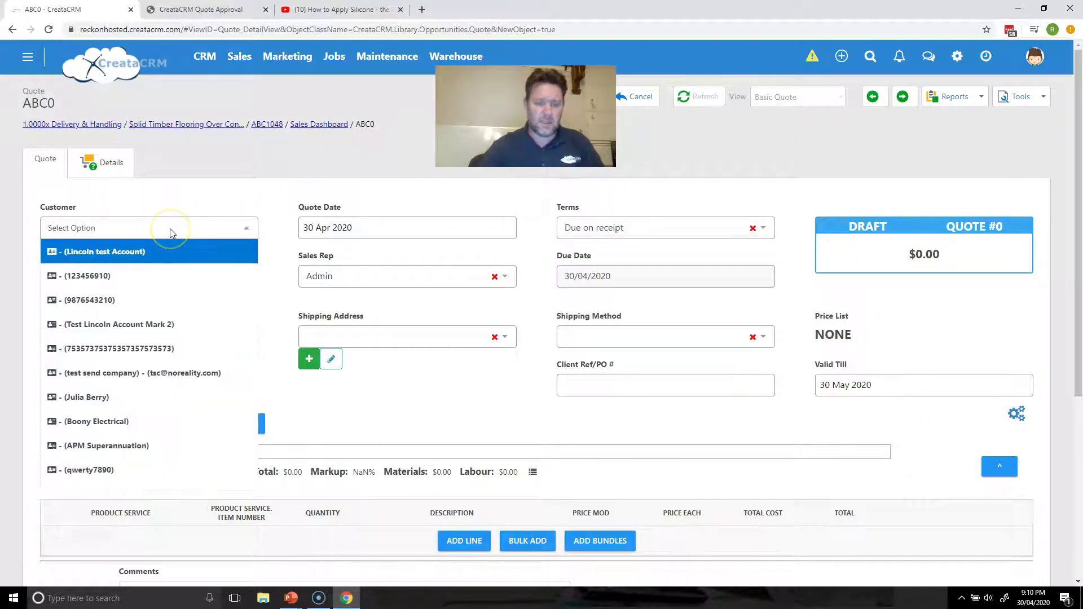
type("creata")
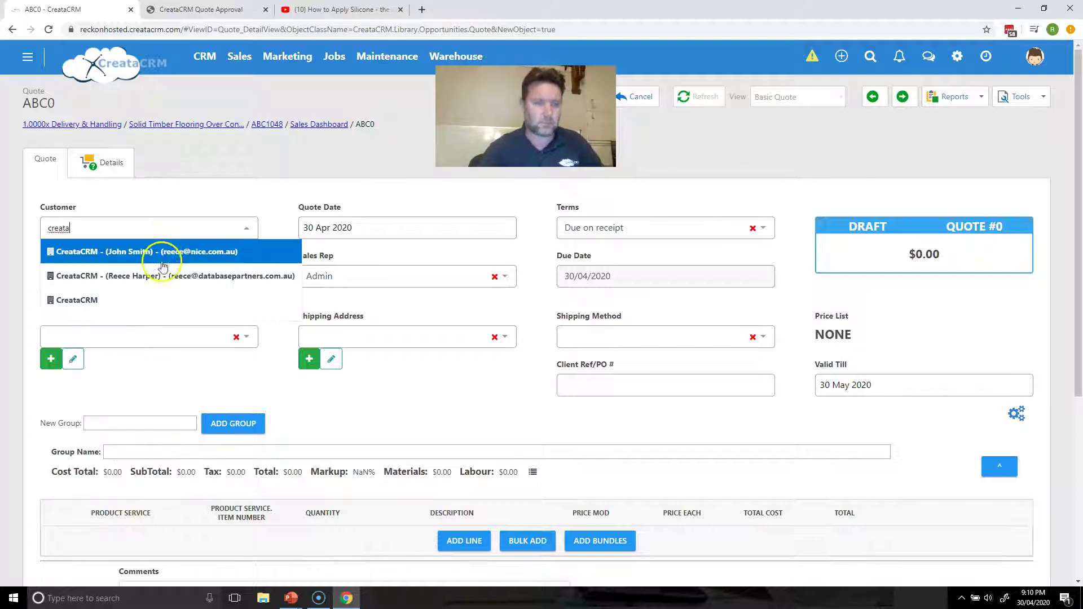
left_click(164, 276)
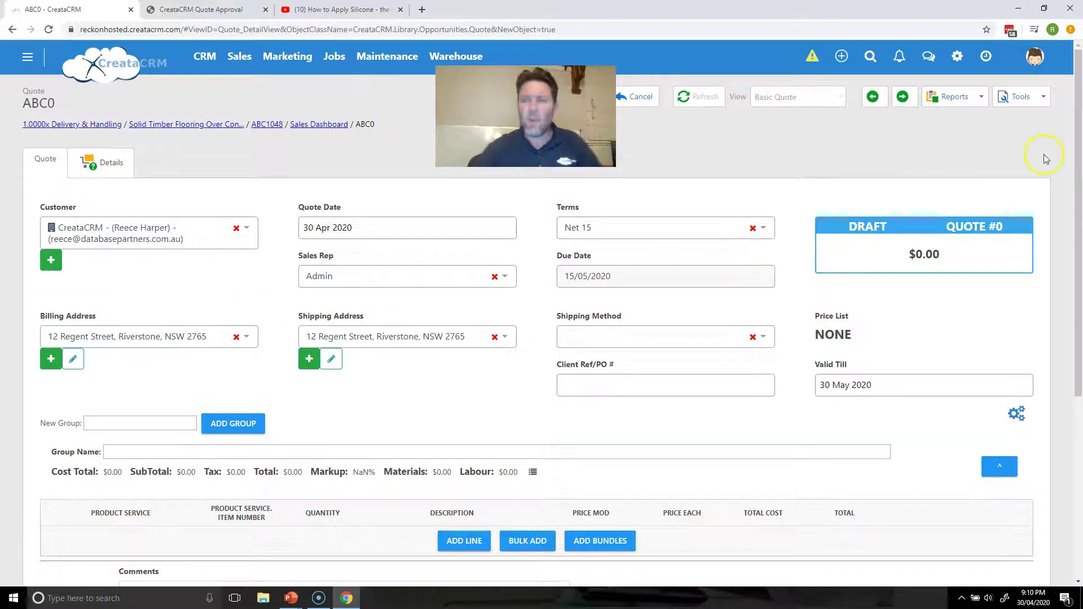
scroll(1076, 175, "down", 1)
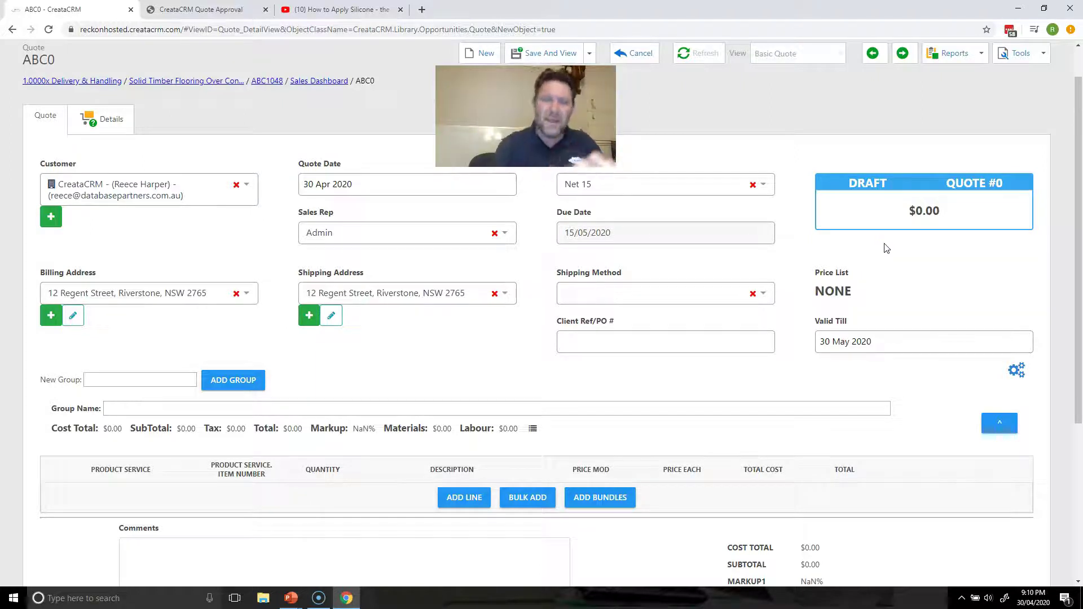
Step: Add 30 of the 'Install Timber Flooring Over Existing Tile - No Group' bundle, totalling $3,494.70
left_click(601, 497)
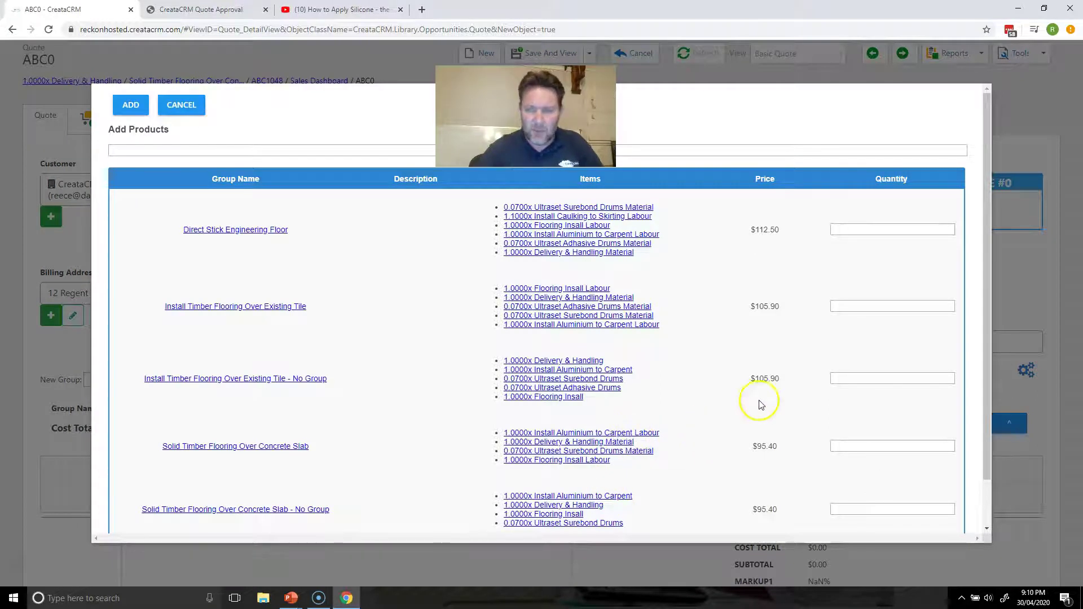
left_click(887, 377)
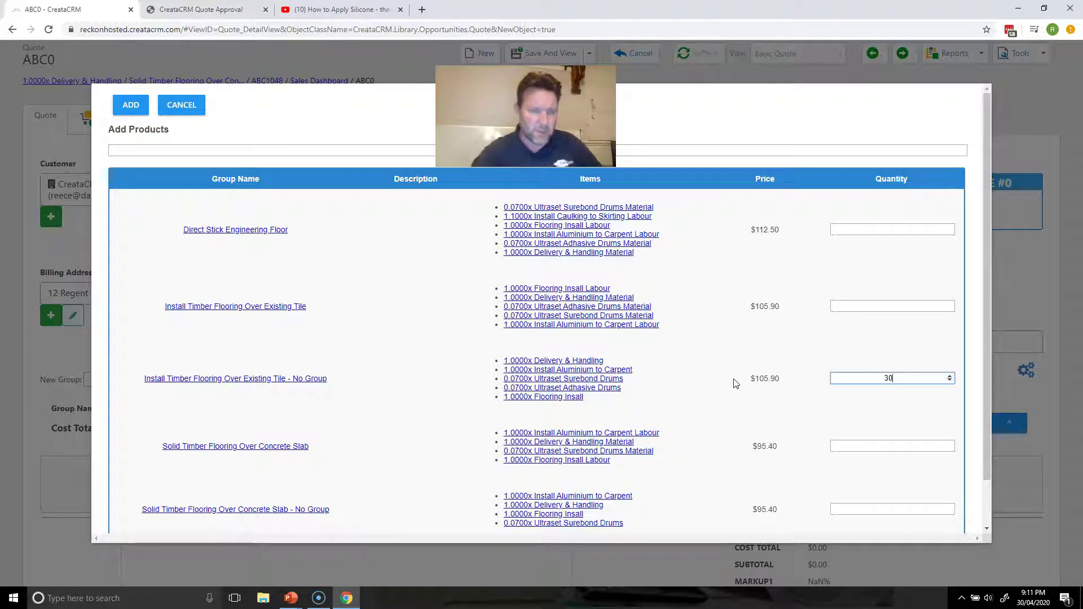
left_click(129, 105)
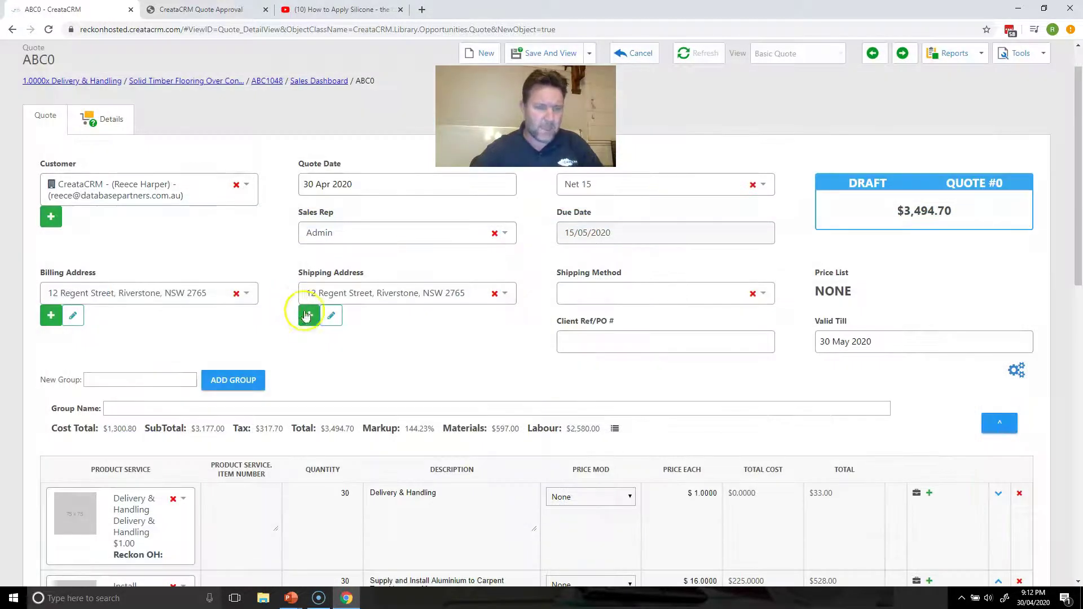
Step: Enter 'Install Floor Over Existing Tile' as the quote's line group name
left_click(331, 402)
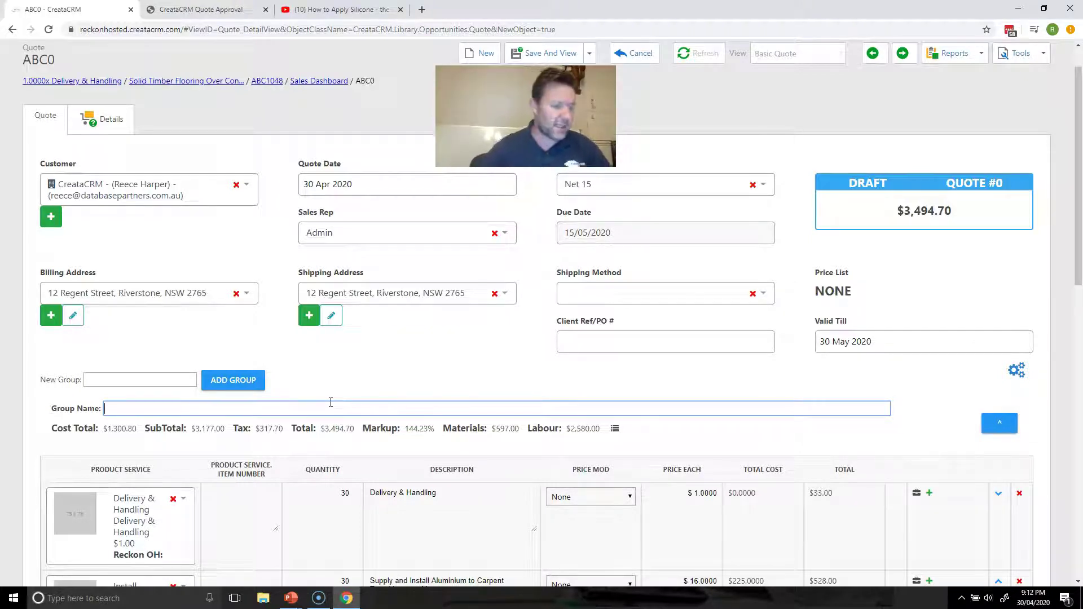
type("Install")
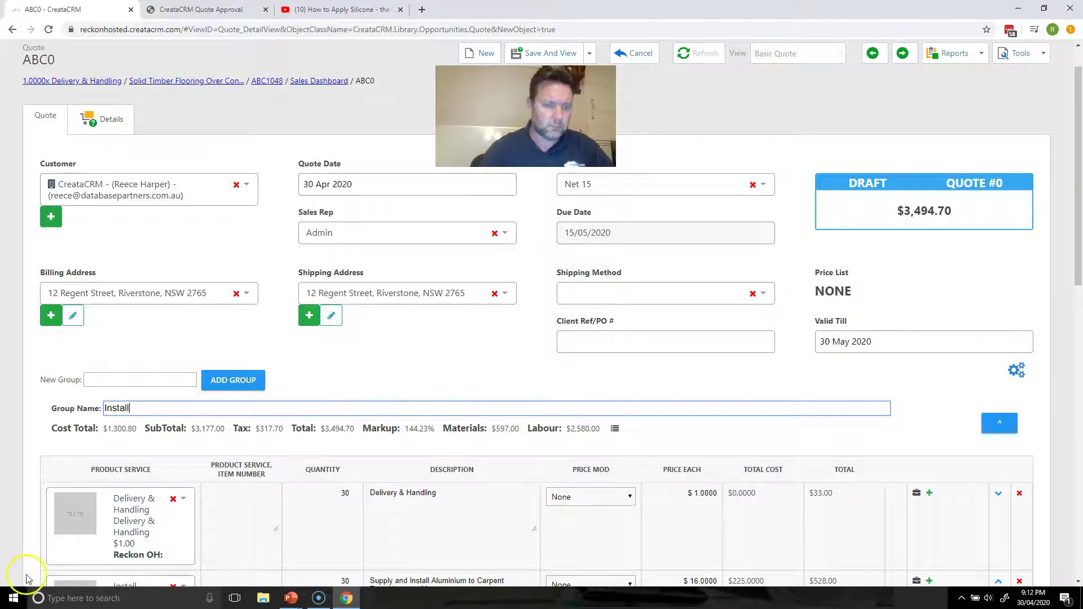
type(" Floor ")
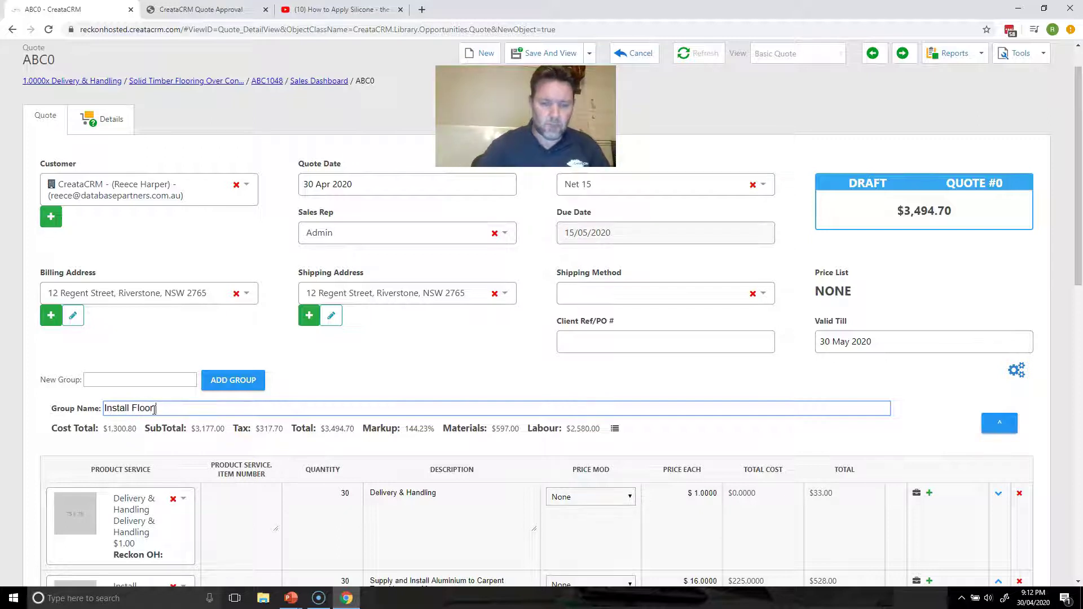
type("Over Ex")
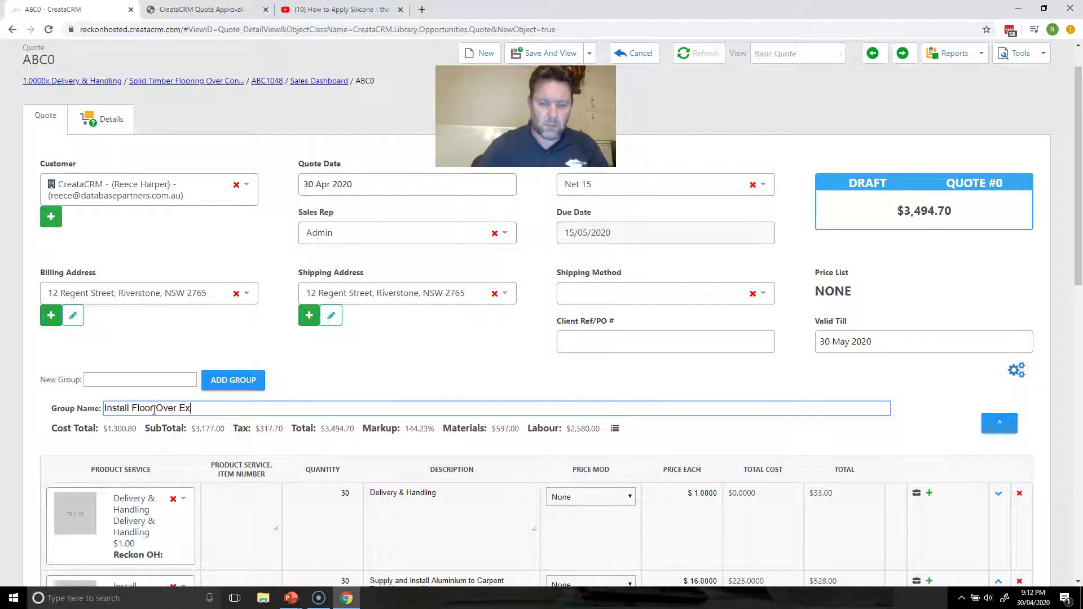
type("isting")
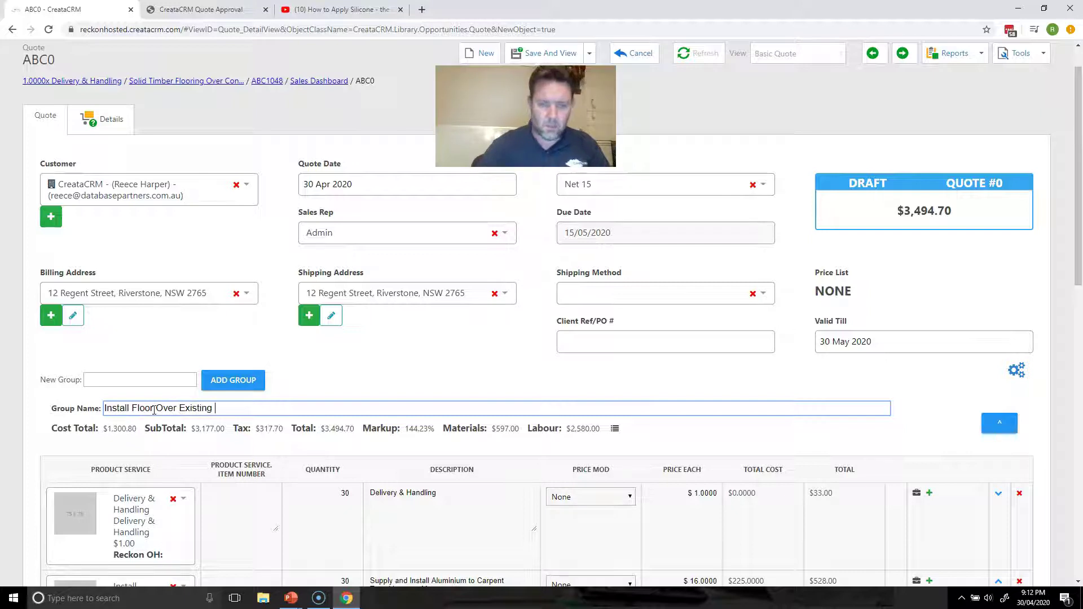
type(" Tiles")
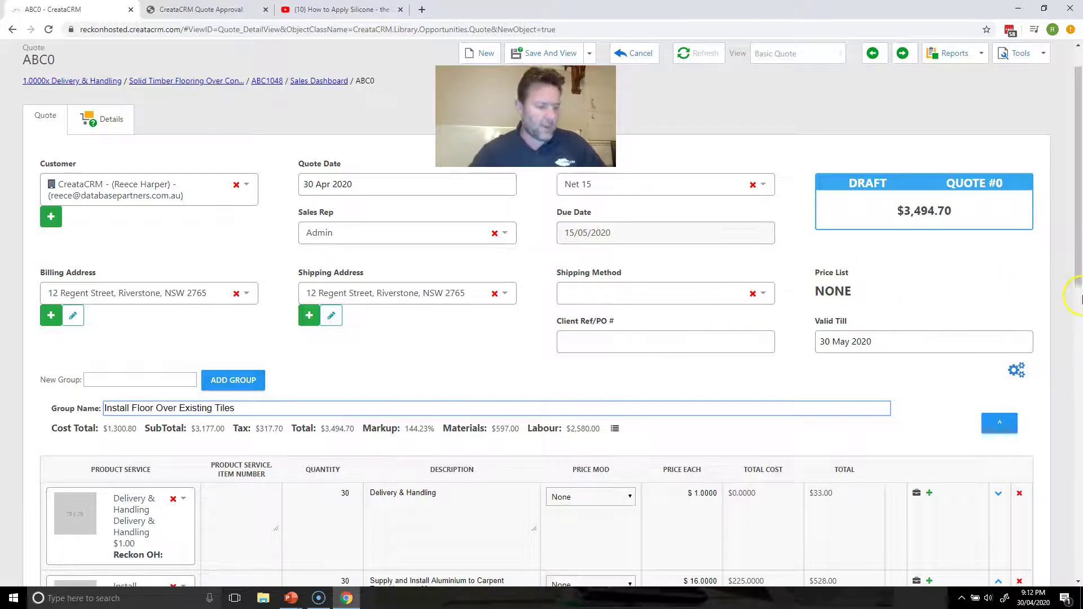
Step: Add 50 of the 'Solid Timber Flooring Over Concrete Slab - No Group' bundle, subtotal $7,947.00
left_click_drag(1079, 277, 1057, 476)
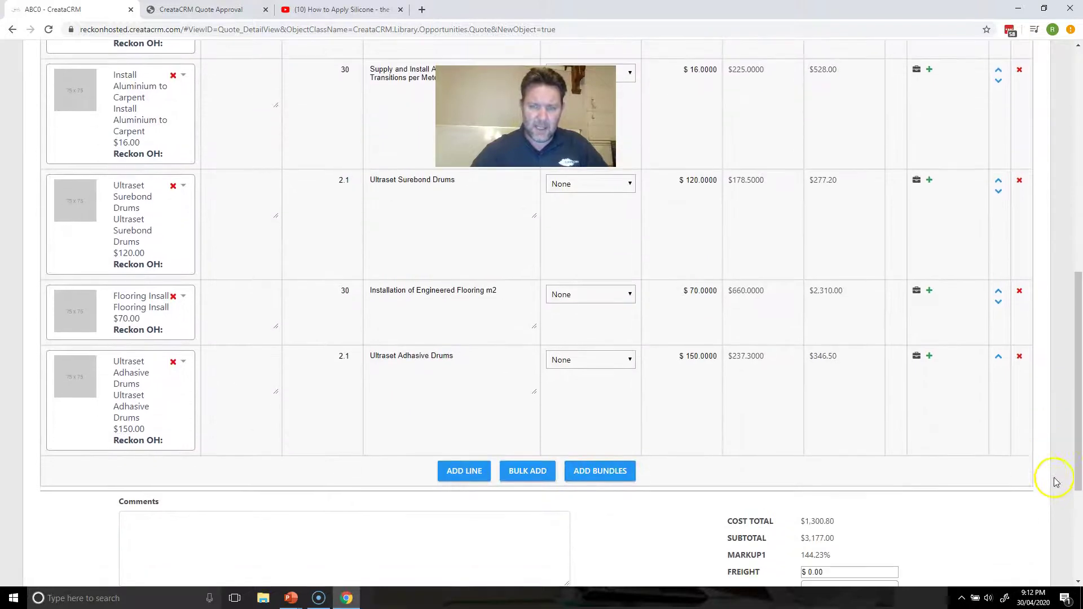
left_click(613, 480)
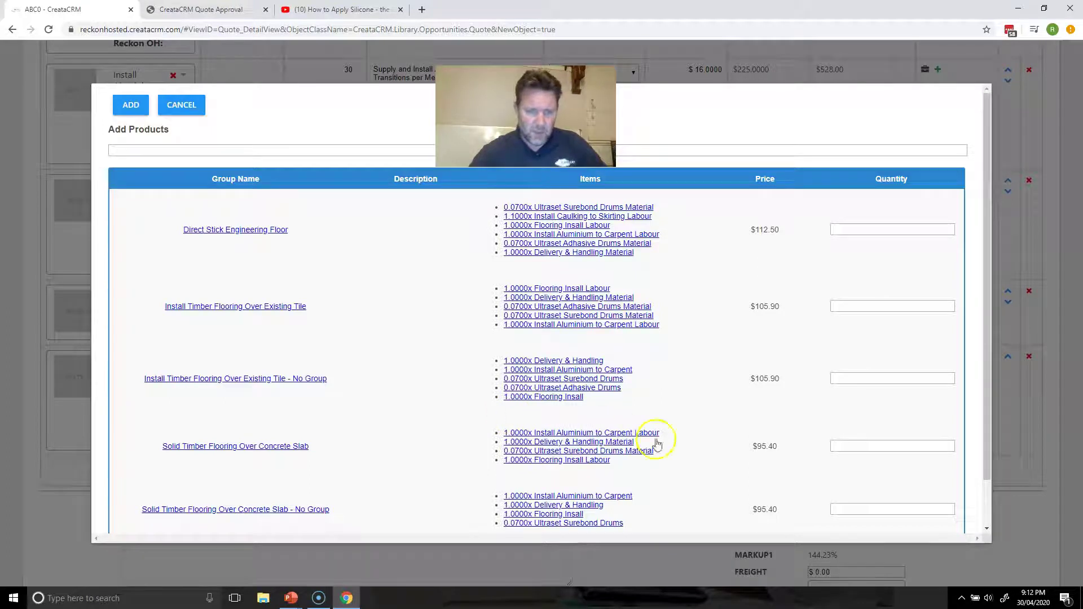
left_click(861, 508)
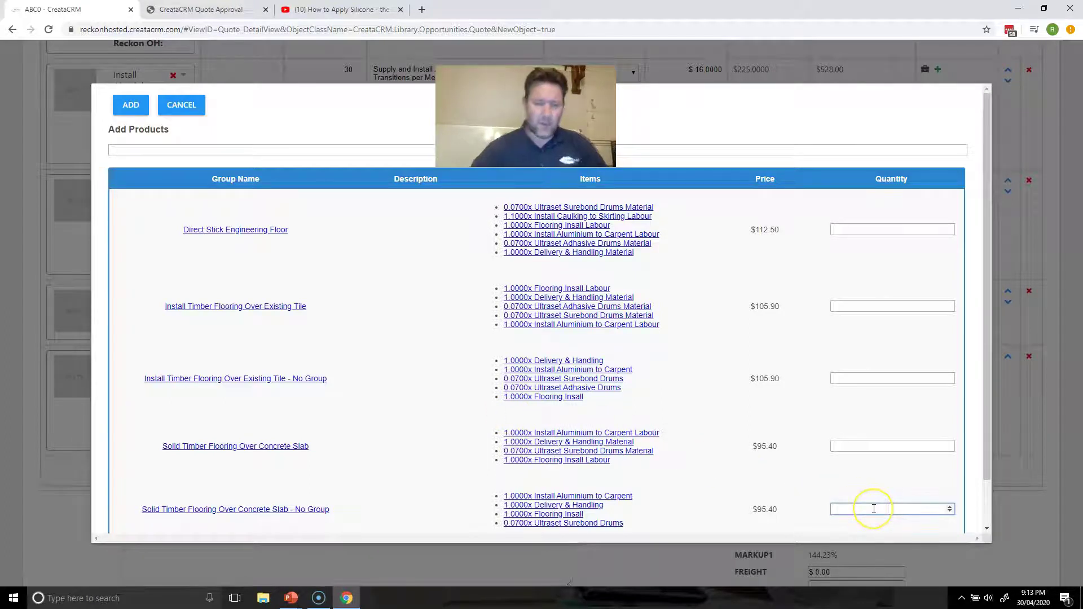
type("50")
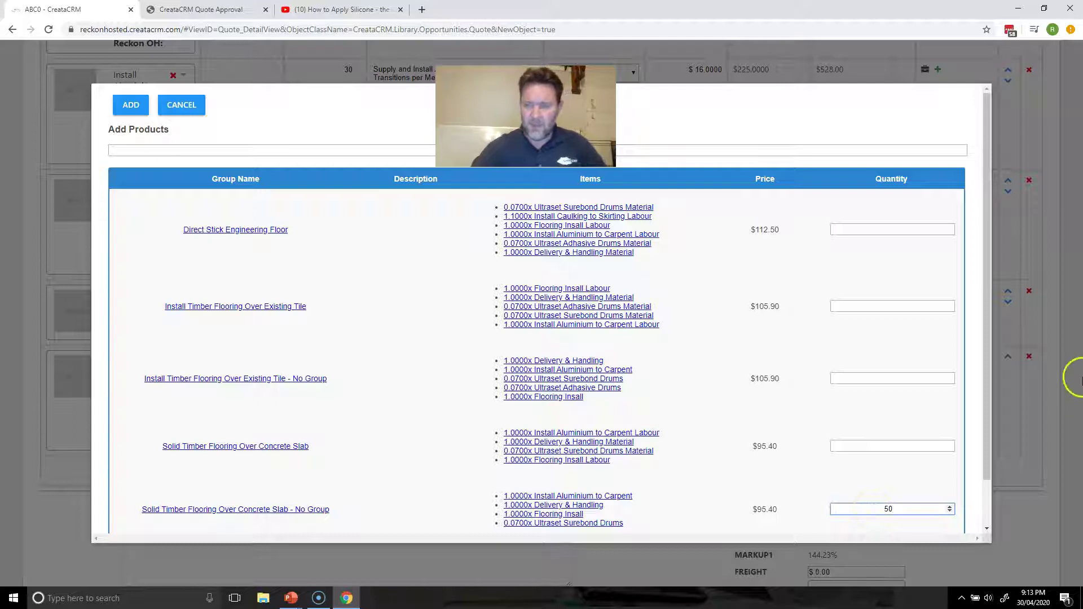
left_click(129, 102)
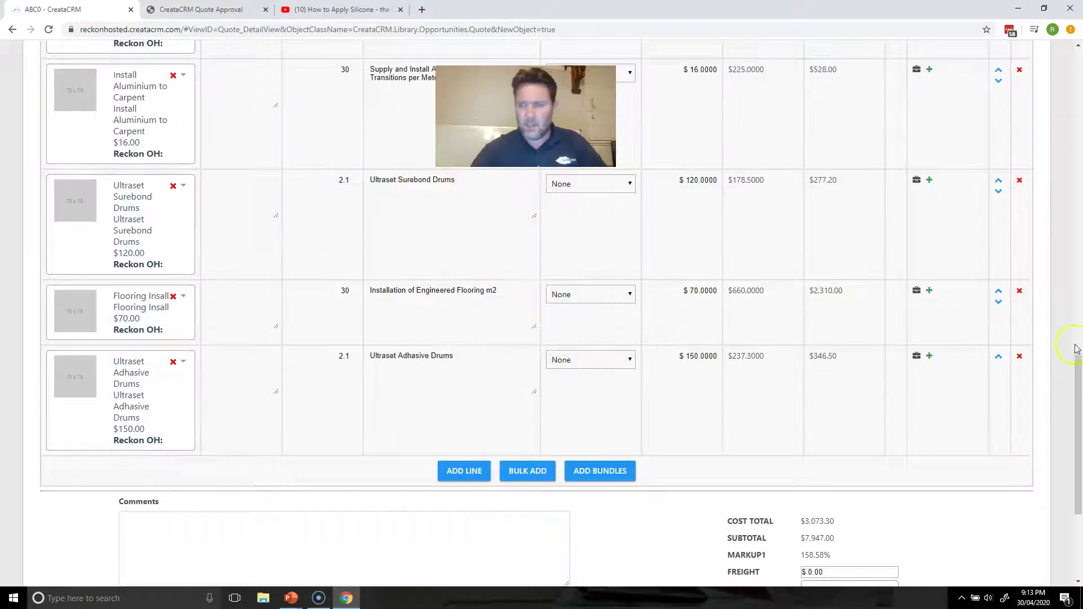
Step: Name the concrete-slab group 'Install Floor over Existing Slab', removing the extra x
left_click_drag(1078, 351, 1078, 150)
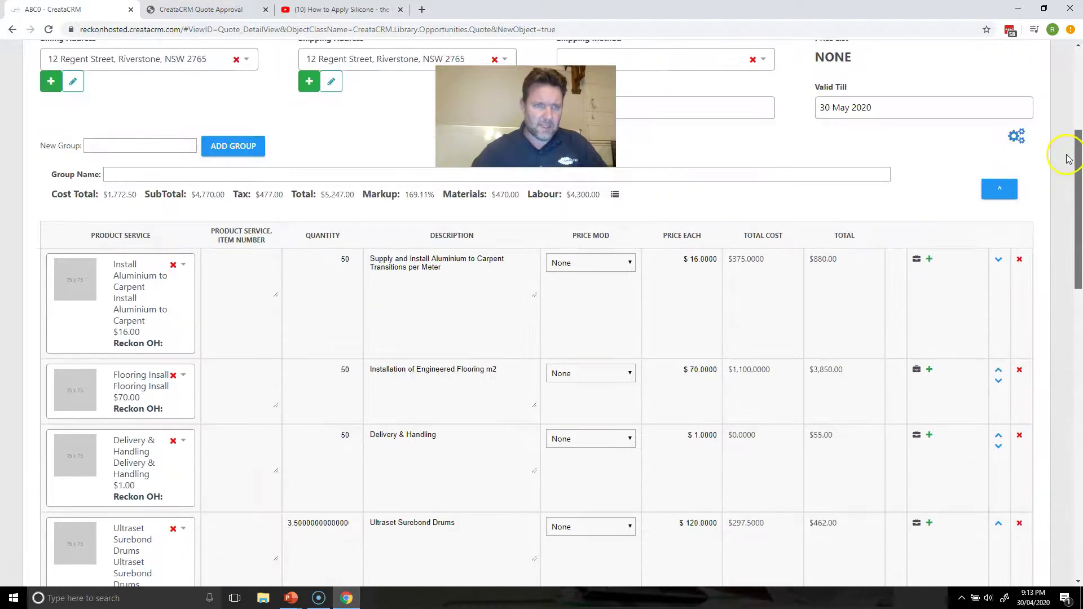
left_click(207, 172)
type("Install")
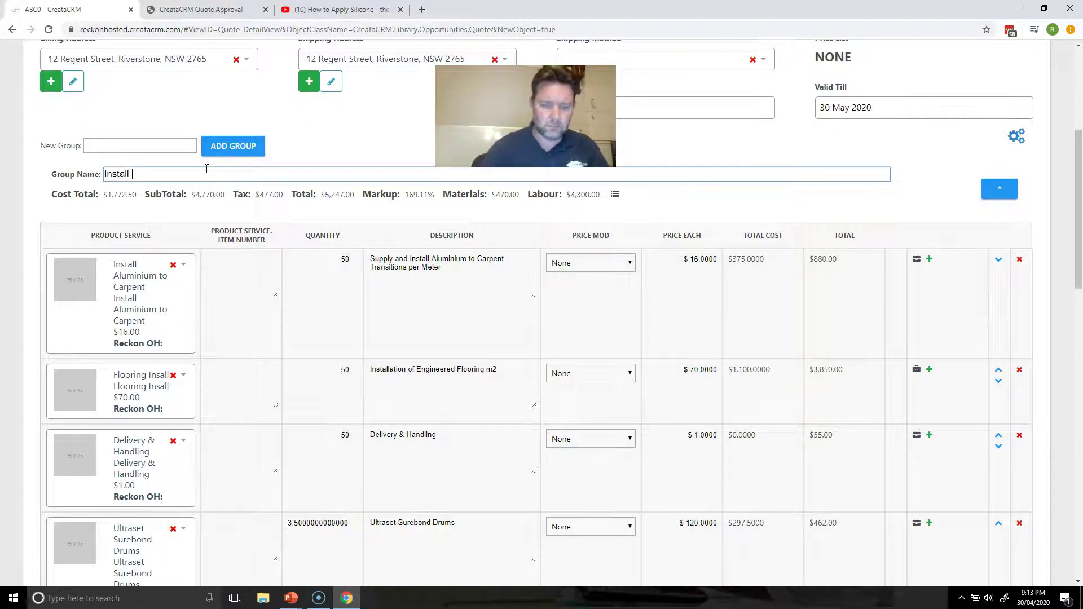
type(" Flo")
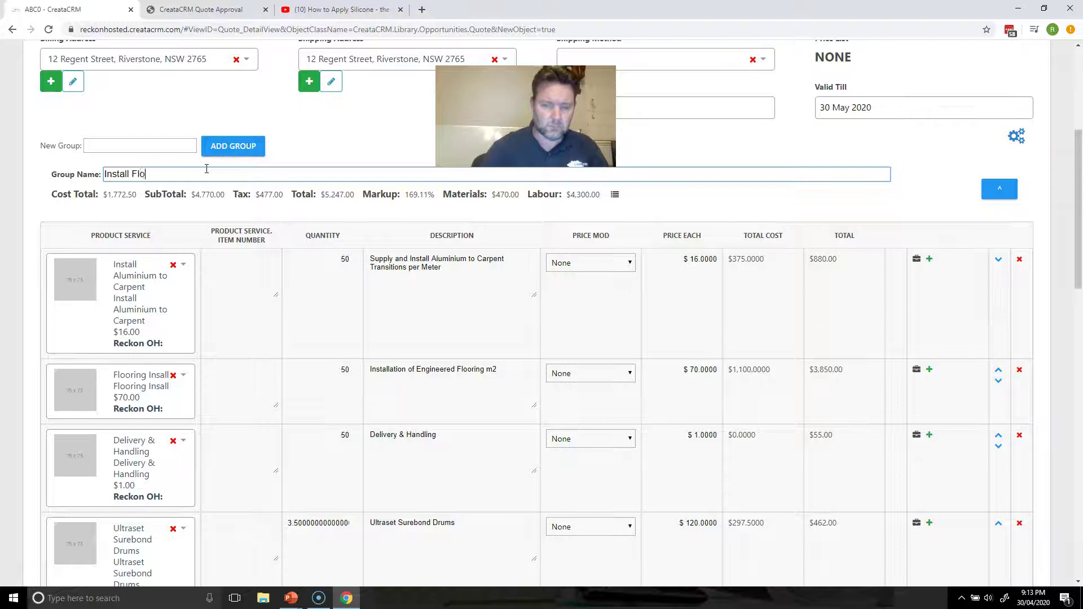
type("or over Exxisting")
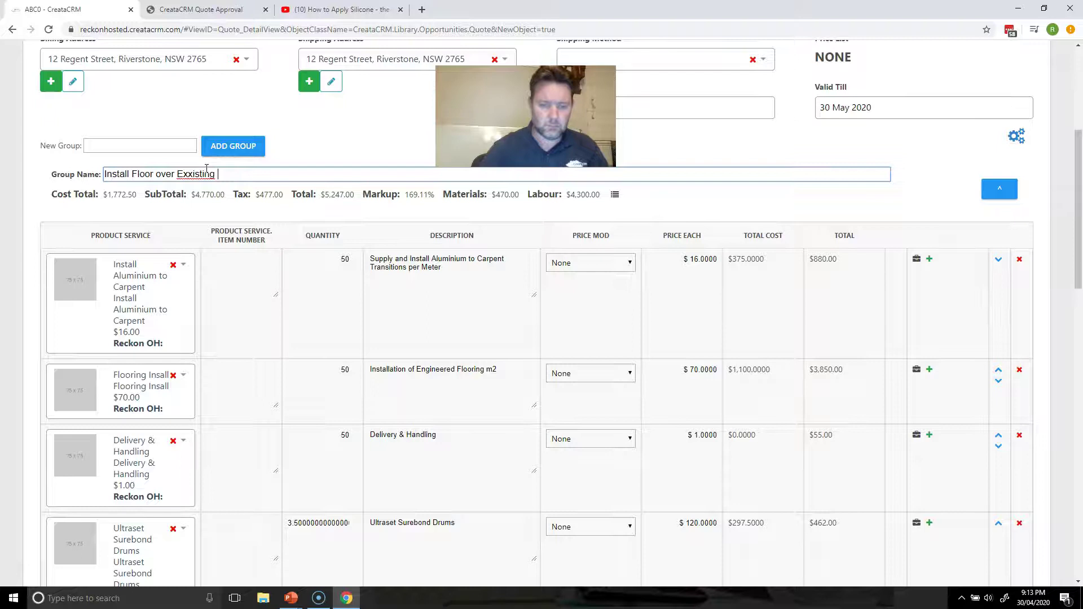
type(" Slab")
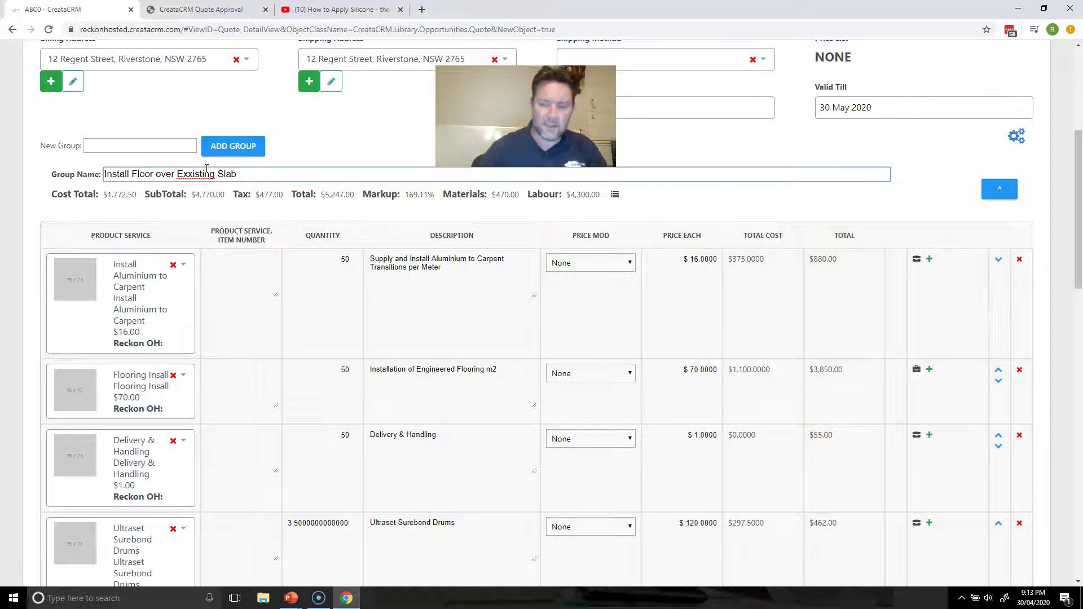
key("BackSpace")
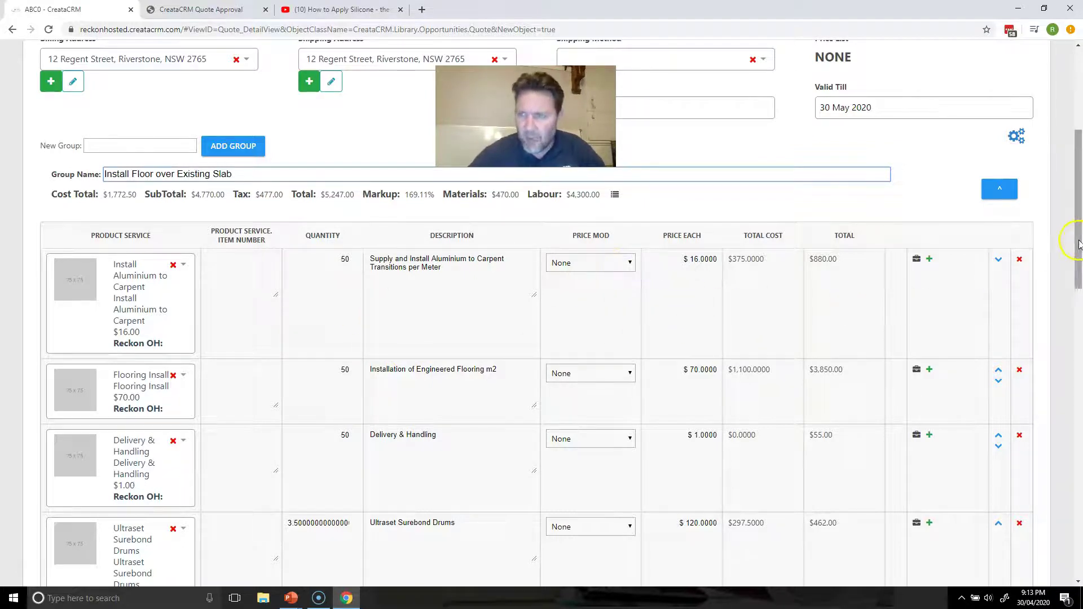
left_click_drag(1080, 245, 1080, 274)
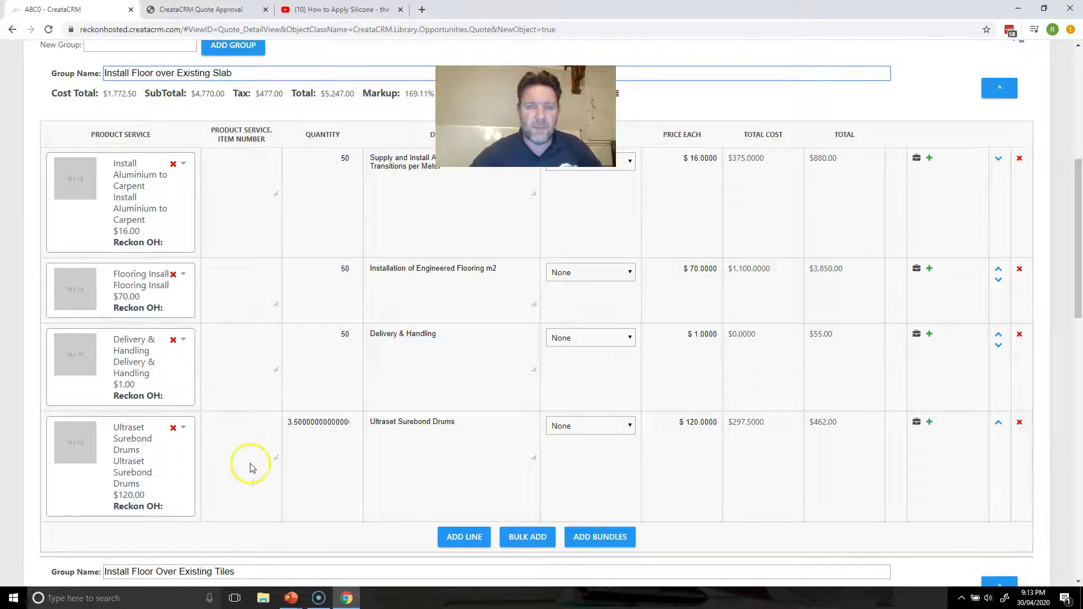
left_click(1080, 152)
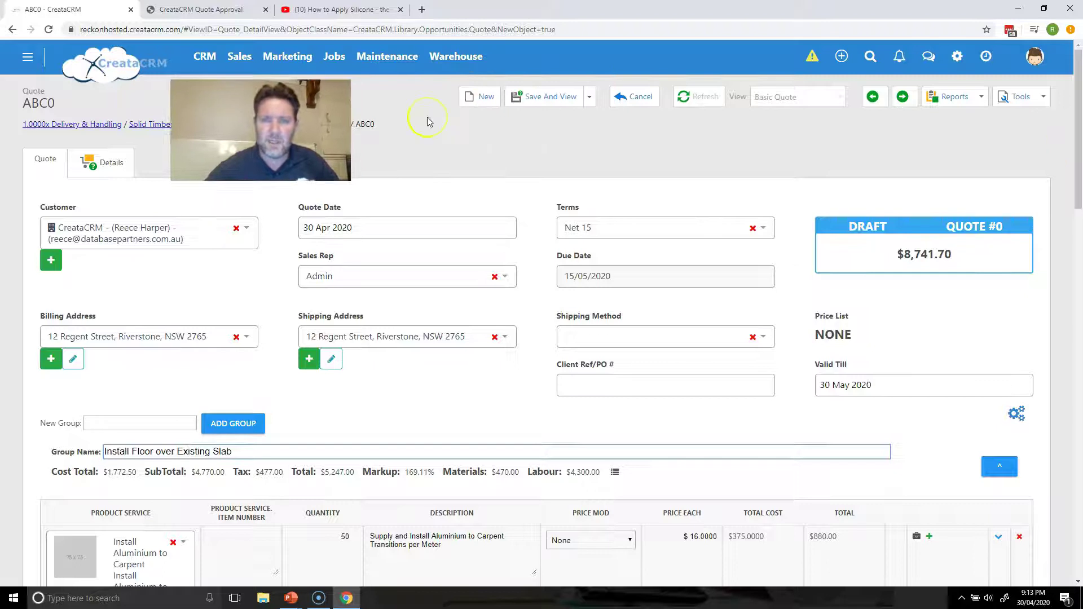
Step: Save the quote as ABC1049 and review both groups totalling $8,741.70 in view mode
left_click(526, 96)
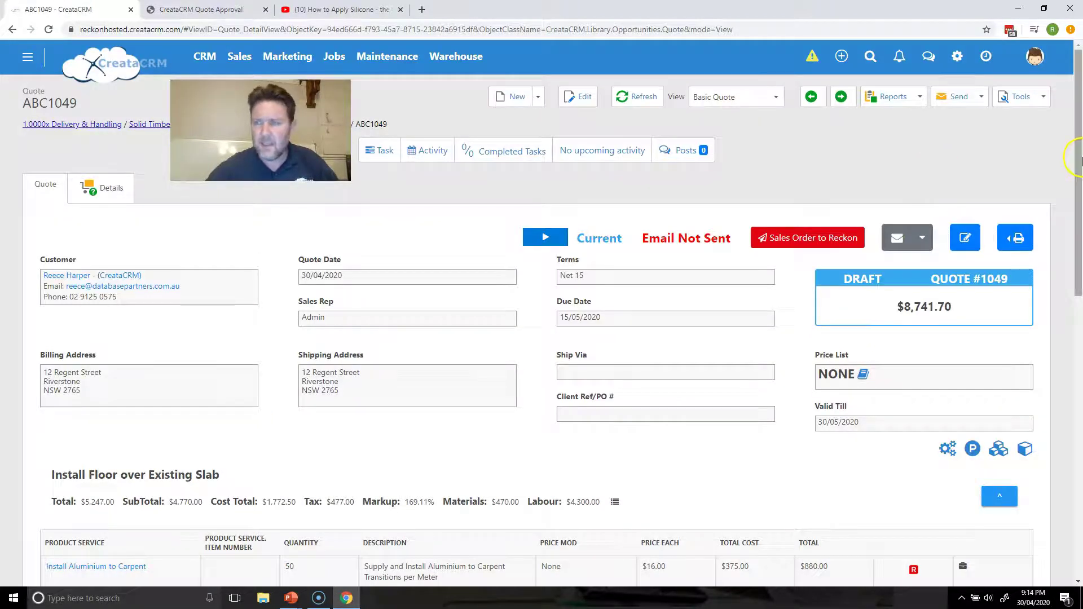
left_click_drag(1076, 166, 1067, 225)
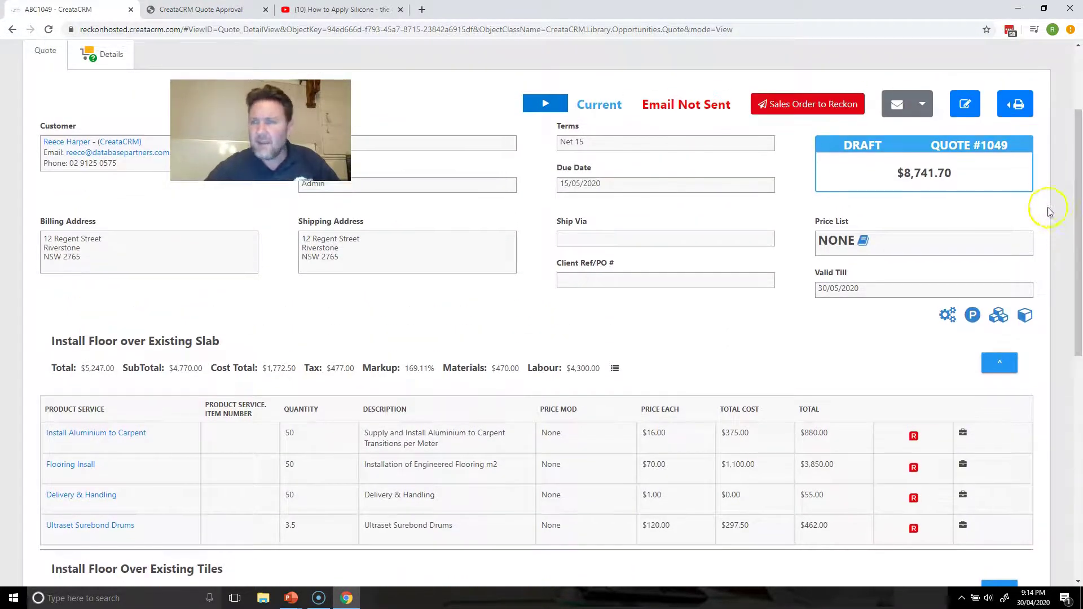
Step: Preview quote ABC1049 with the 'Quote from CreataCRM - Header Only' report
left_click(1012, 112)
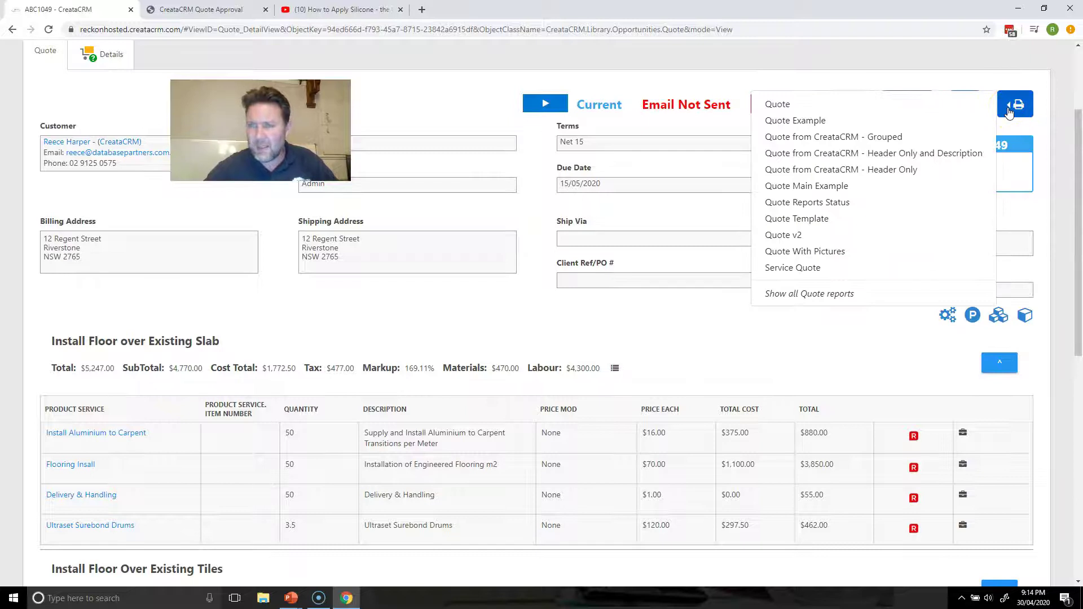
left_click(953, 171)
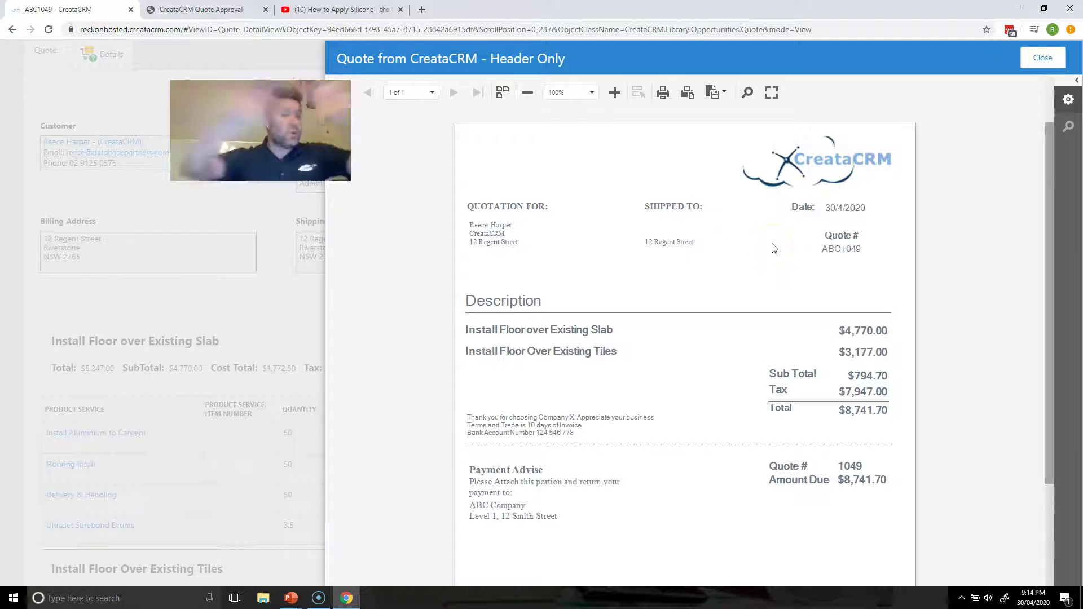
left_click(1042, 58)
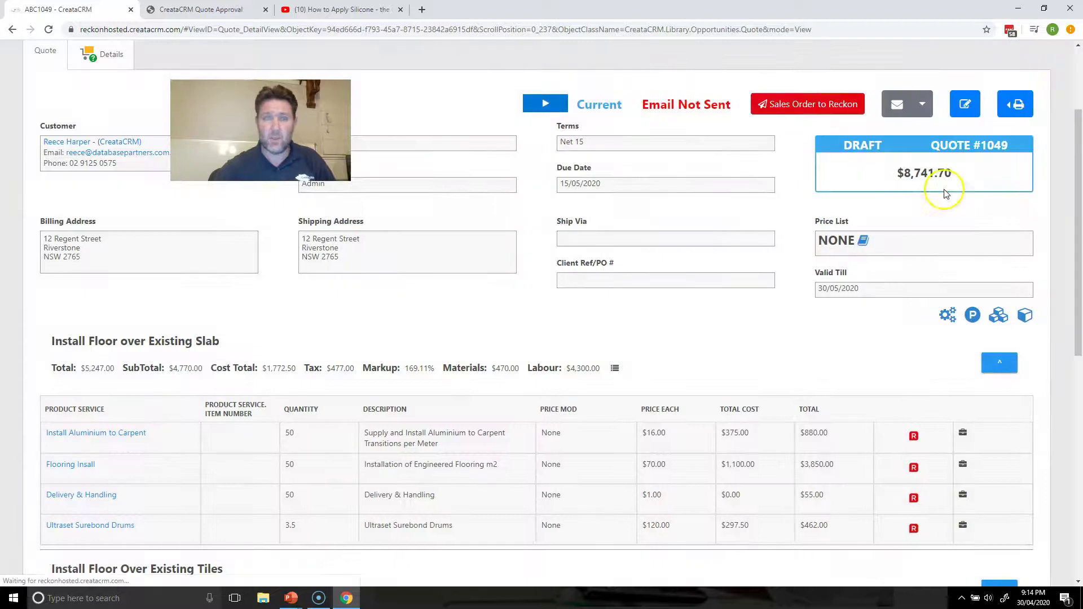
left_click_drag(1075, 169, 1040, 245)
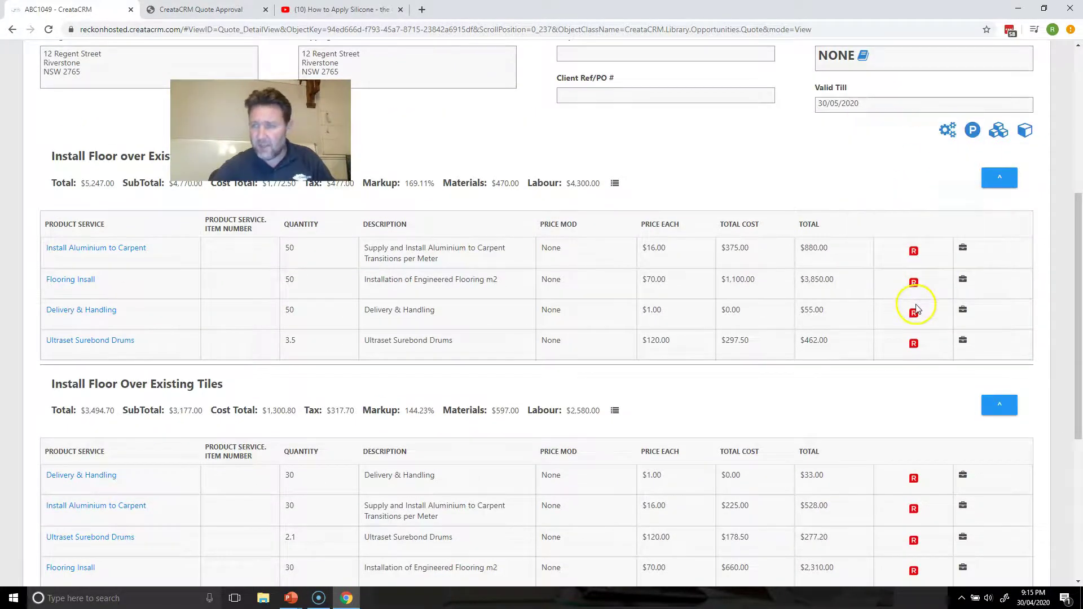
mouse_move(913, 342)
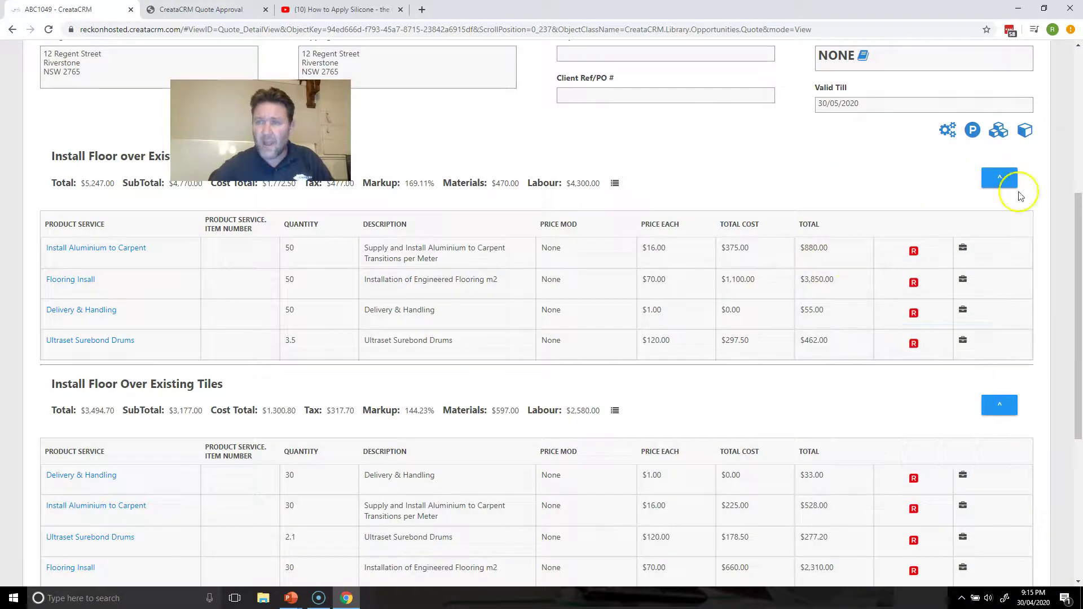
left_click(1078, 165)
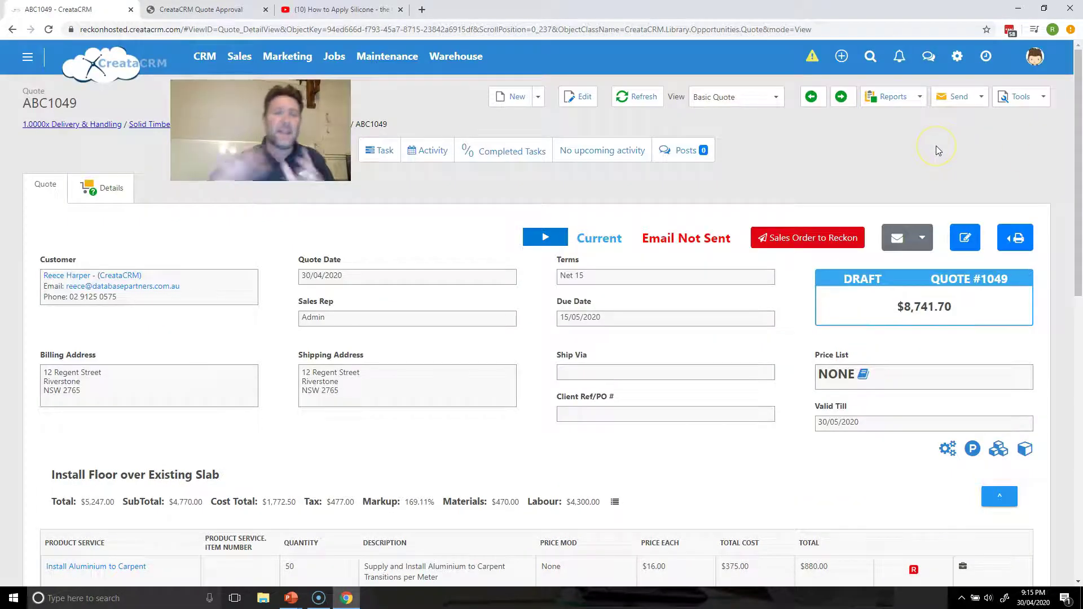